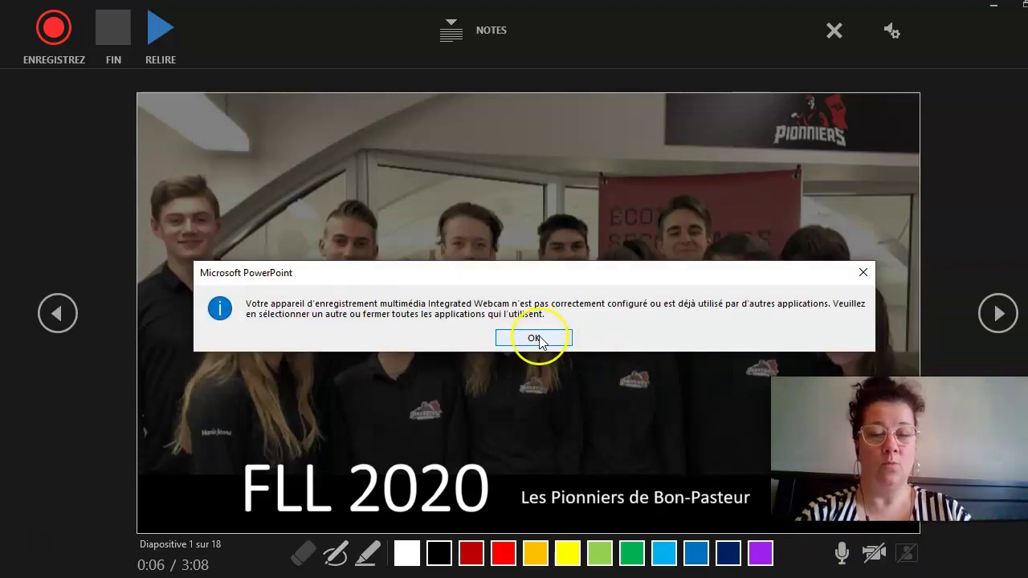
Try to turn on the webcam for the slide show recording
left_click(535, 338)
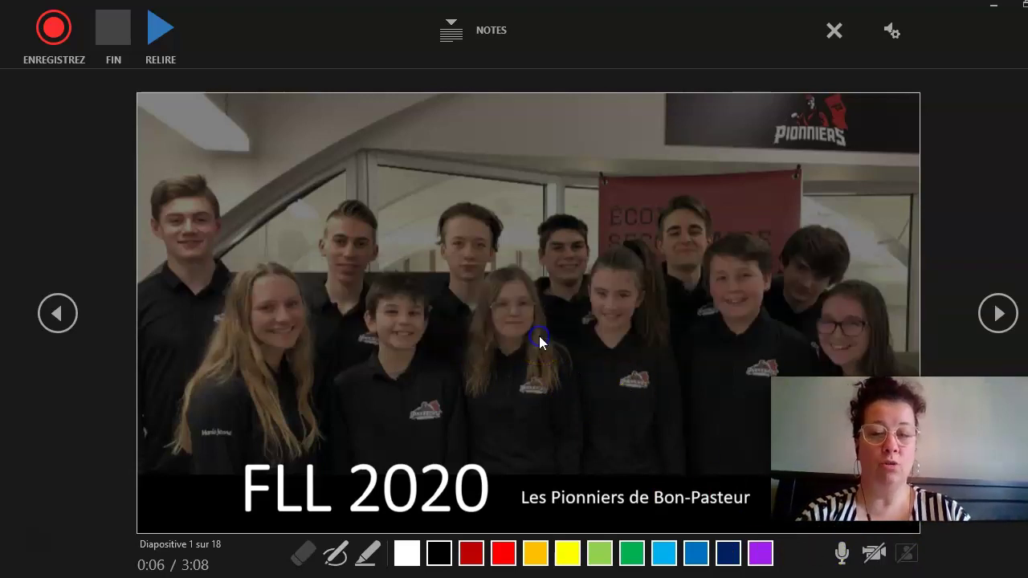
left_click(873, 554)
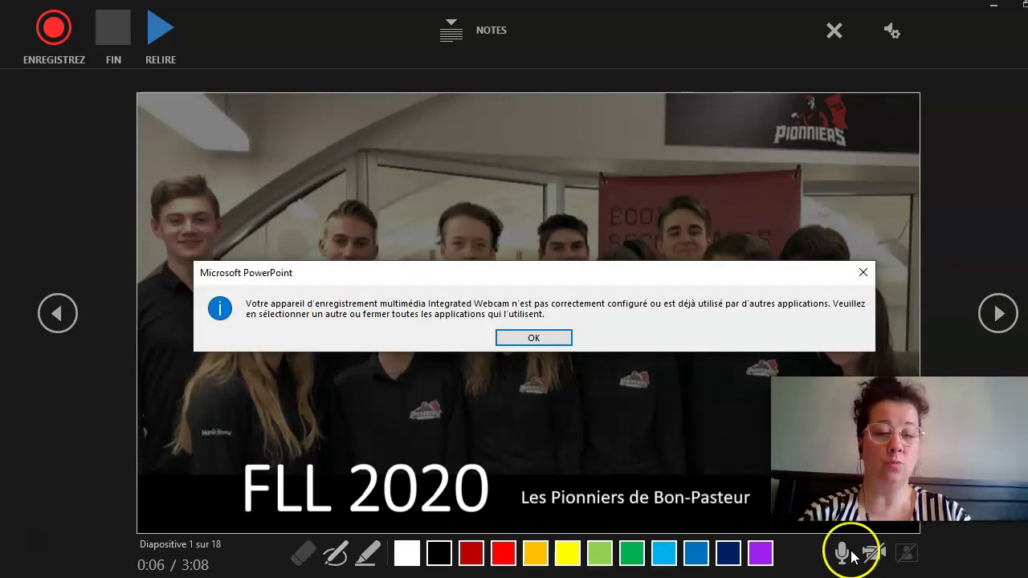
left_click(566, 338)
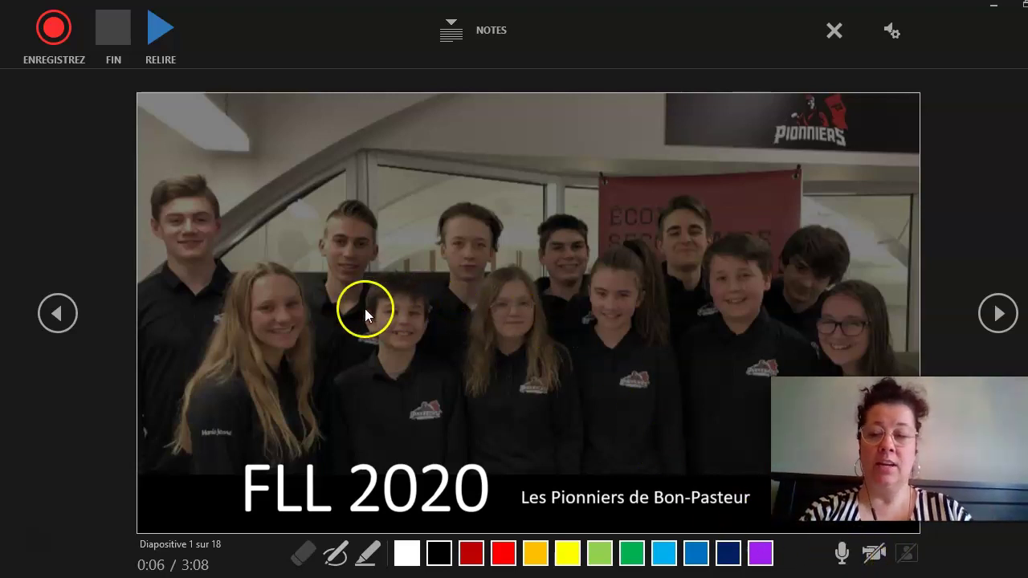
Start recording the slide show from slide 1 and advance to slide 2, "Notre ville du futur??"
left_click(52, 36)
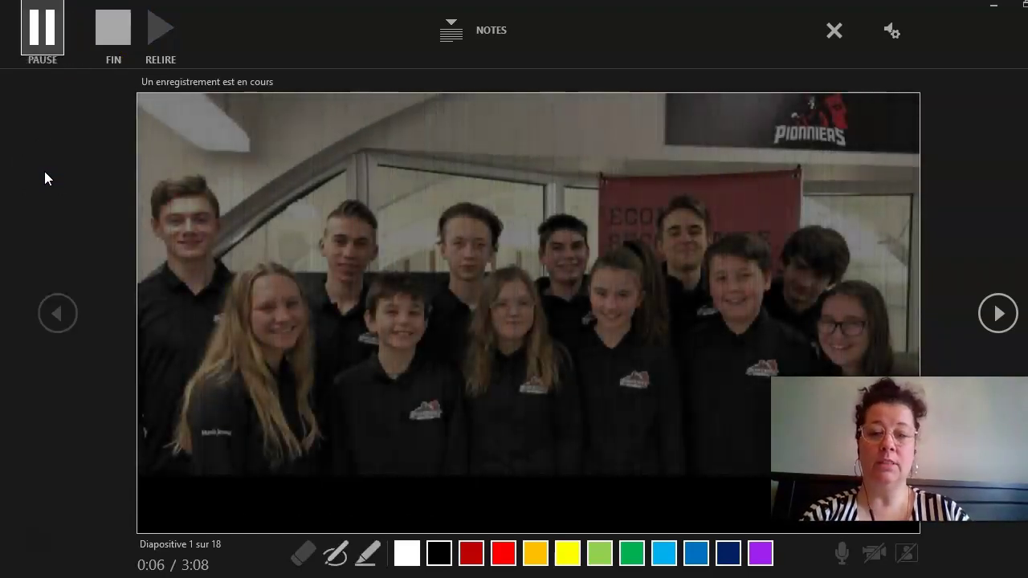
left_click(1000, 316)
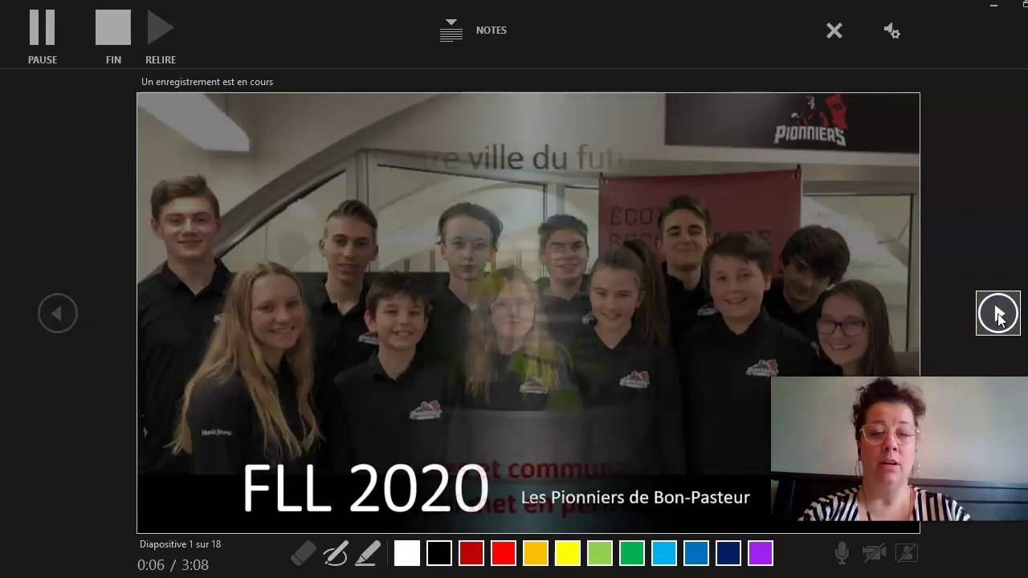
left_click(999, 316)
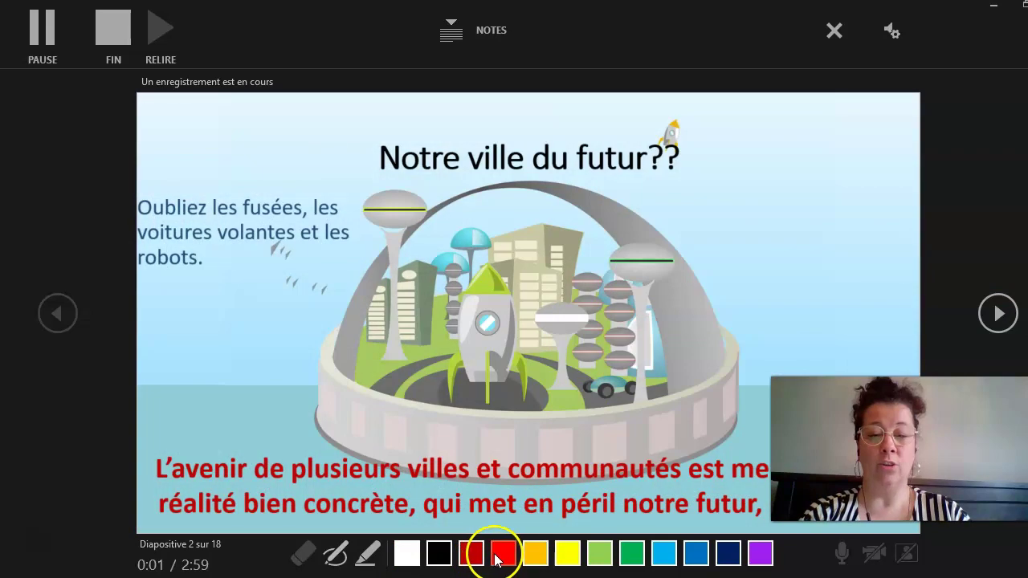
Draw red pen annotations beside the dome, including a freehand arrow pointing at the large rocket
left_click(503, 554)
mouse_move(795, 161)
left_mouse_down()
mouse_move(843, 174)
mouse_move(832, 299)
left_mouse_up()
mouse_move(718, 176)
left_mouse_down()
mouse_move(482, 357)
mouse_move(502, 310)
mouse_move(594, 382)
left_mouse_up()
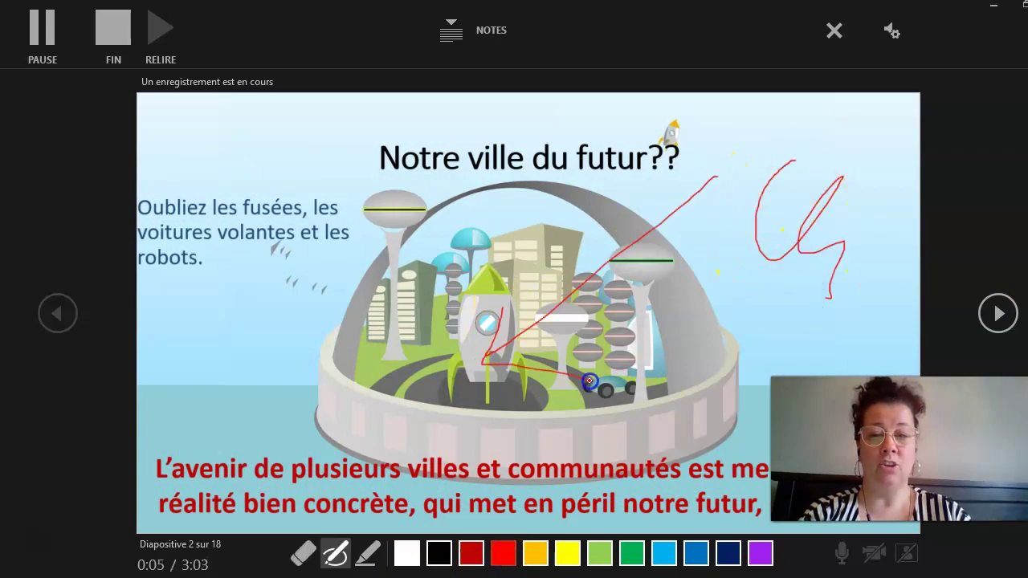
Erase the red freehand scribble and the arrow from slide 2
left_click(304, 552)
left_click(550, 280)
left_click(759, 232)
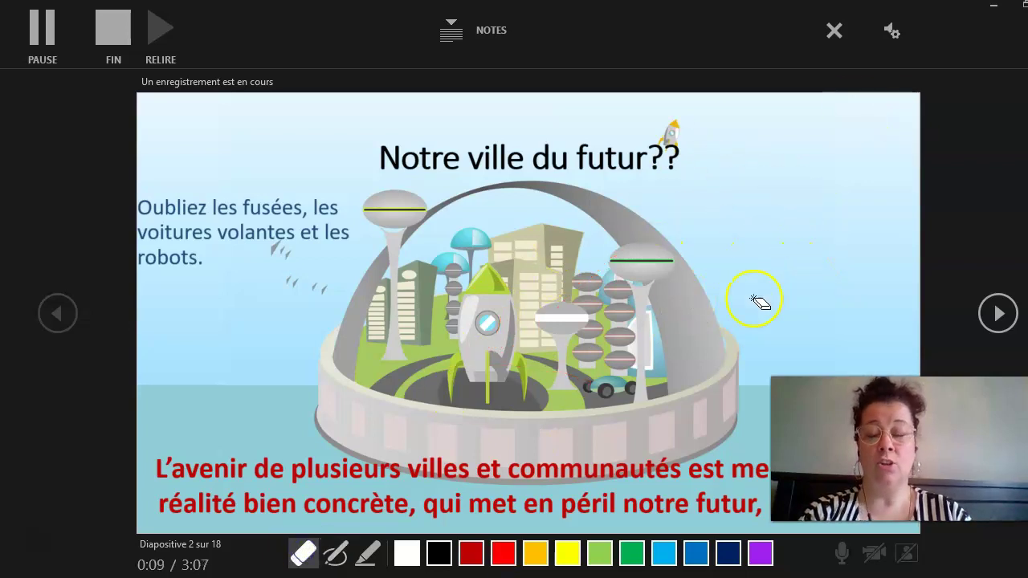
Use the red pen to loop around the building behind the rocket and add a short stroke beside the dome
left_click(337, 563)
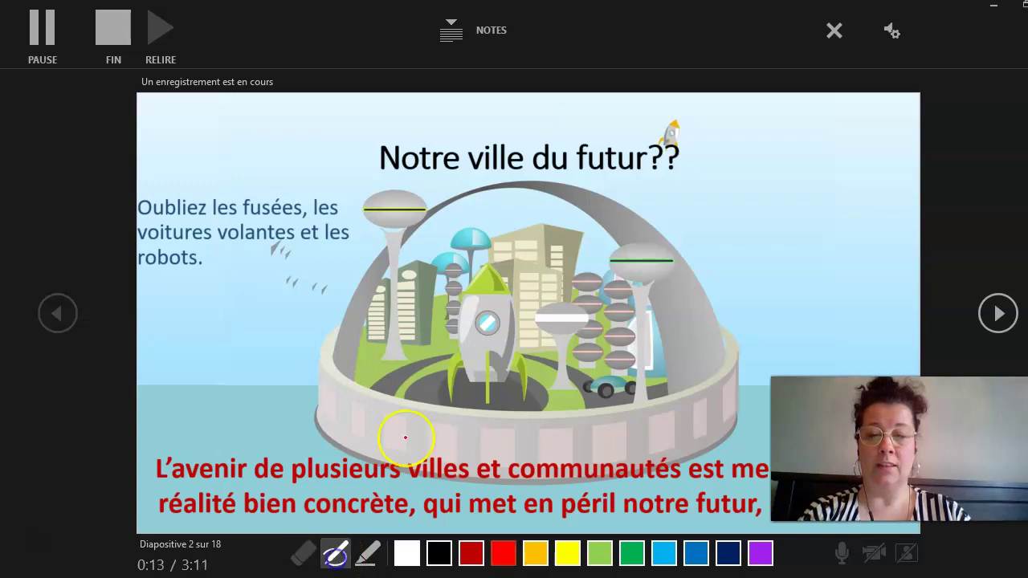
mouse_move(492, 258)
left_mouse_down()
mouse_move(553, 222)
mouse_move(533, 290)
left_mouse_up()
mouse_move(689, 195)
left_mouse_down()
mouse_move(764, 173)
mouse_move(769, 206)
left_mouse_up()
Highlight the title "Notre ville du futur??" in orange with the highlighter
left_click(368, 552)
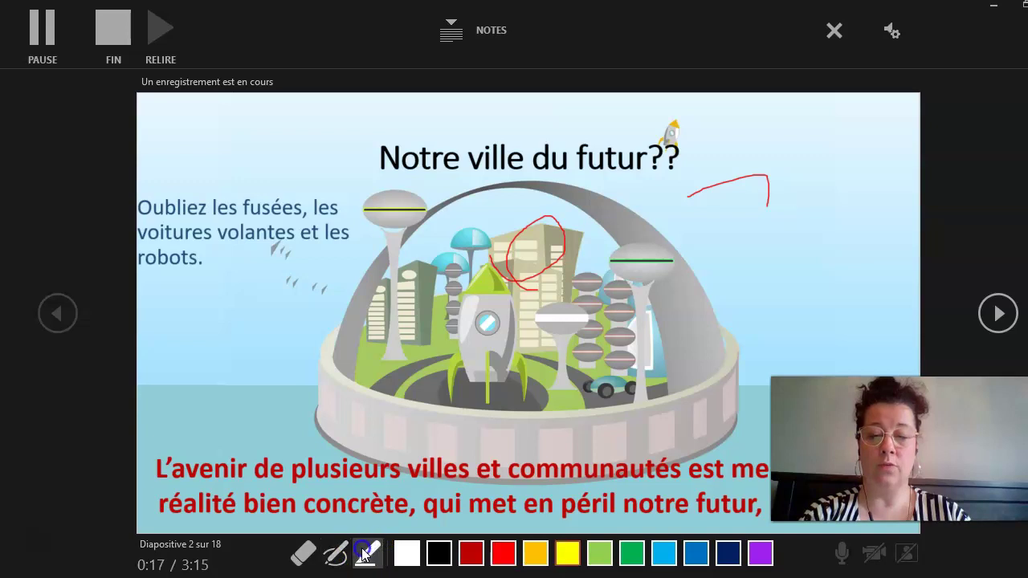
left_click(527, 558)
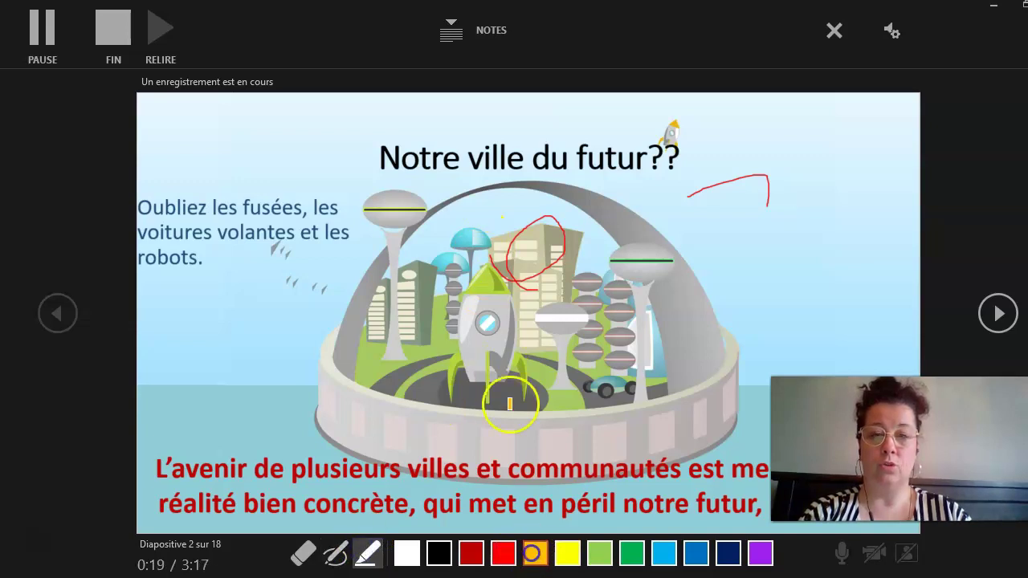
mouse_move(368, 152)
left_mouse_down()
mouse_move(692, 156)
mouse_move(406, 173)
left_mouse_up()
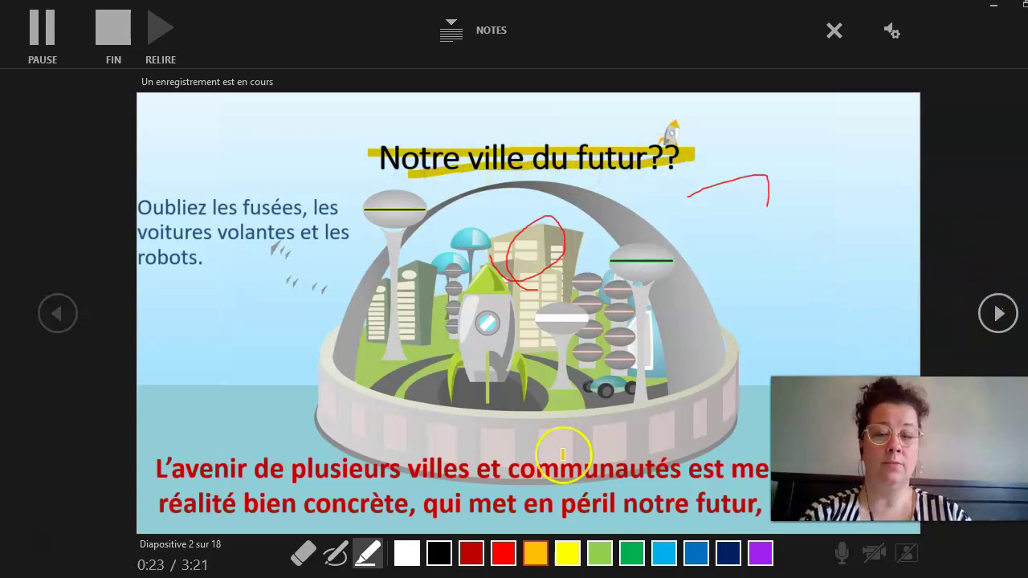
Erase the title highlight and the remaining red pen strokes, and end the recording
left_click(313, 562)
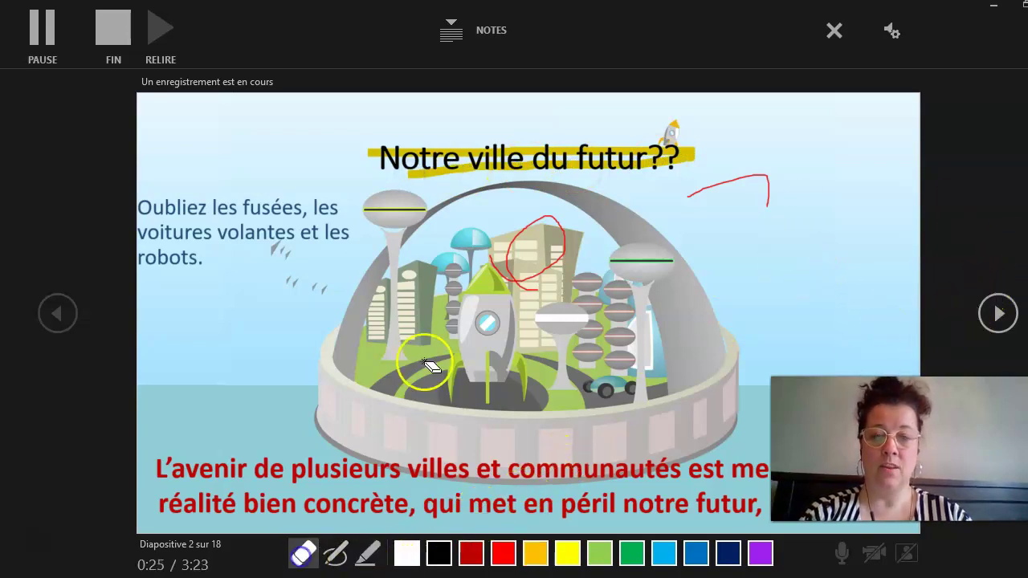
mouse_move(397, 153)
left_mouse_down()
mouse_move(964, 184)
mouse_move(723, 182)
left_mouse_up()
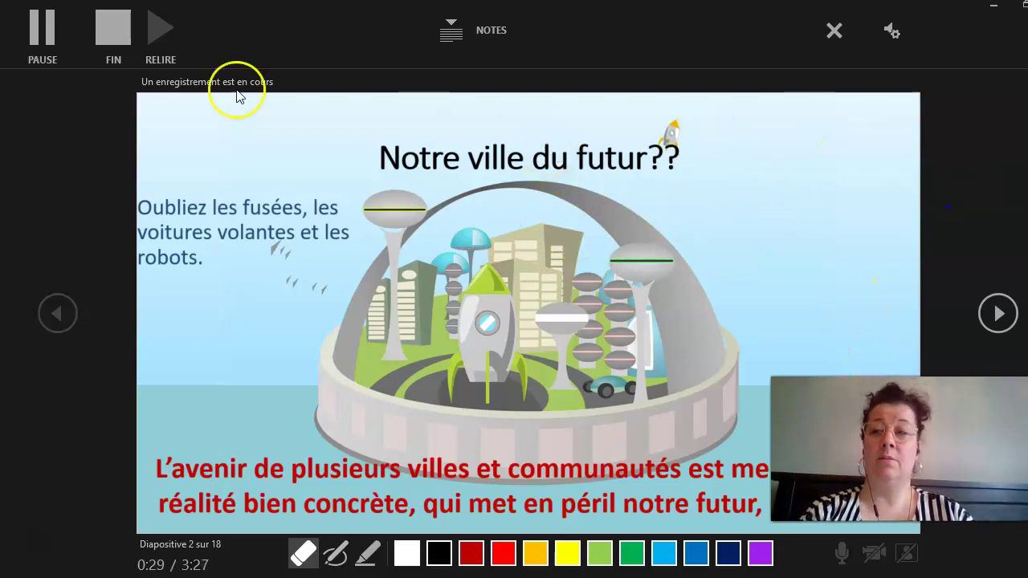
left_click(113, 28)
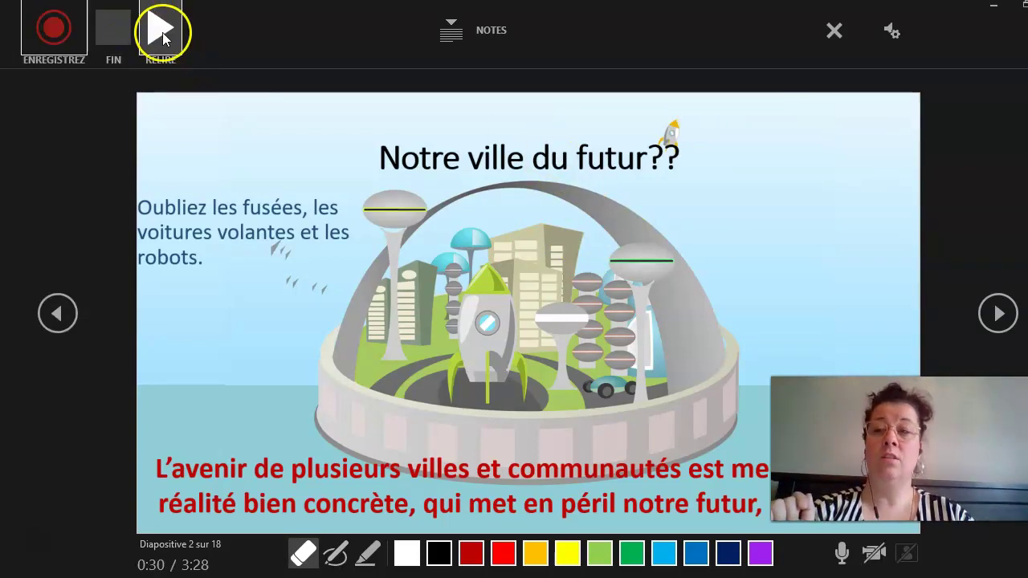
Replay the slide 2 recording briefly and leave the recording view
left_click(160, 28)
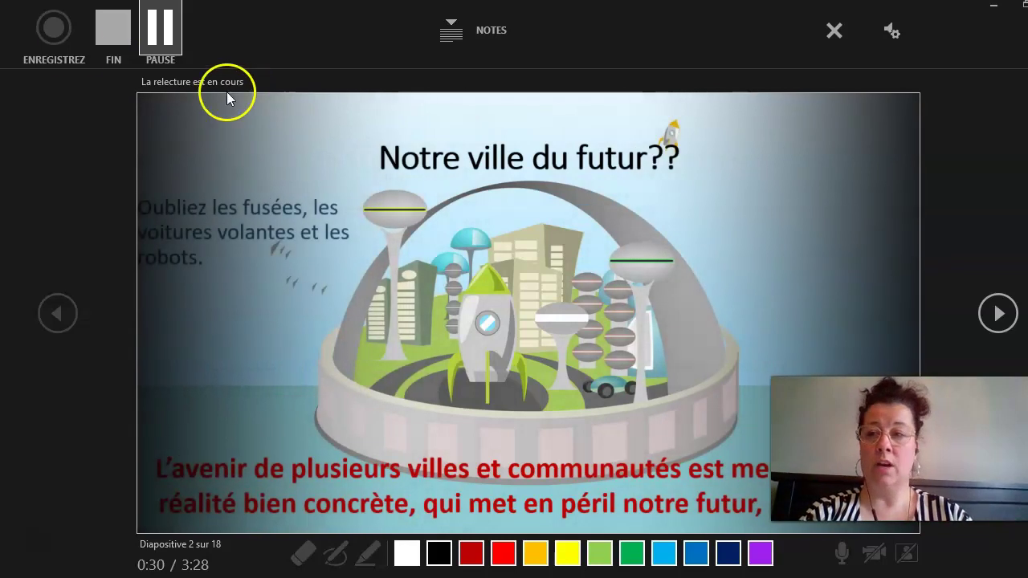
left_click(113, 27)
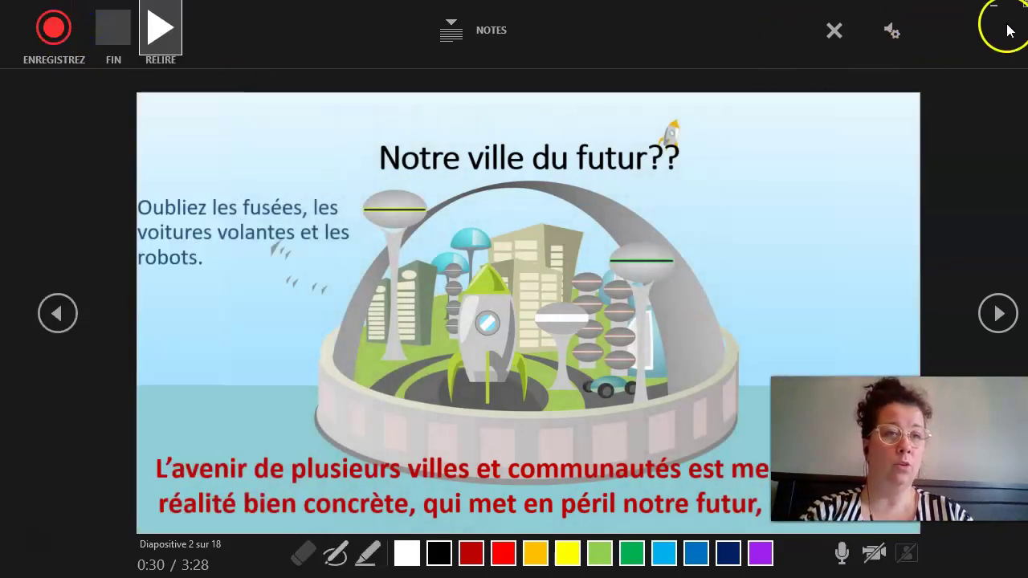
key("Escape")
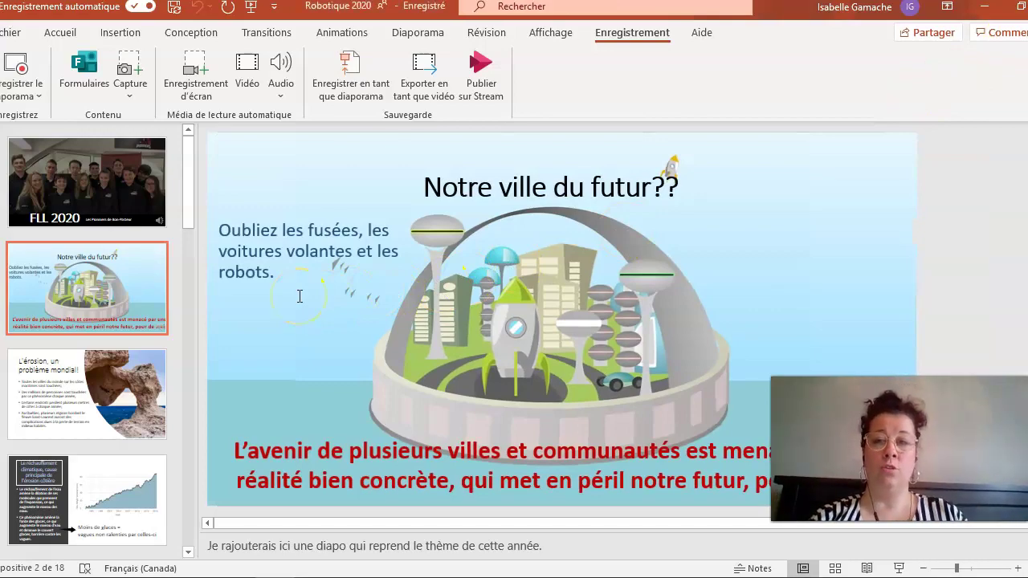
Examine the video export settings and the available video quality options, and return to the presentation without exporting
left_click(421, 86)
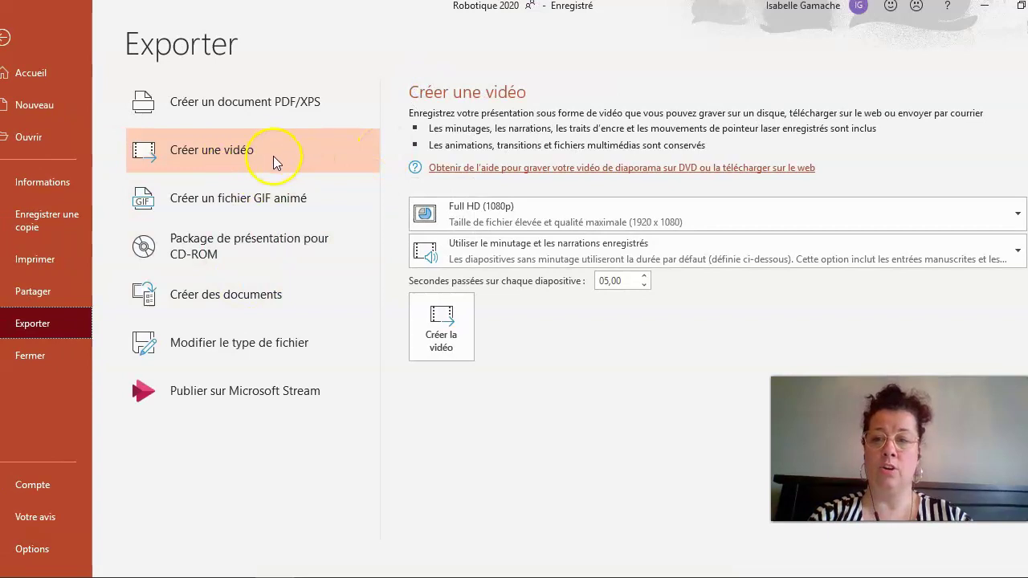
left_click(1017, 223)
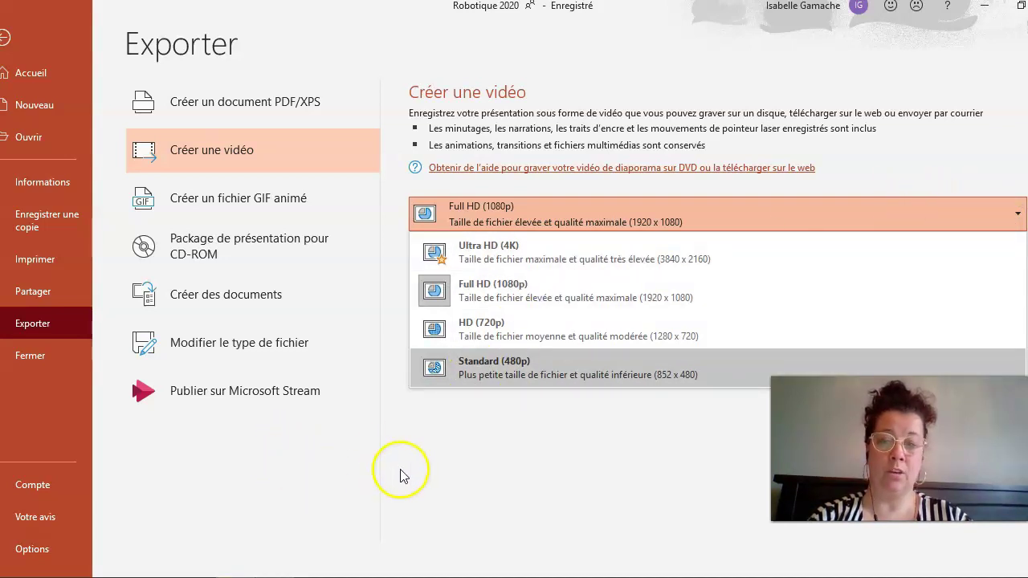
left_click(460, 476)
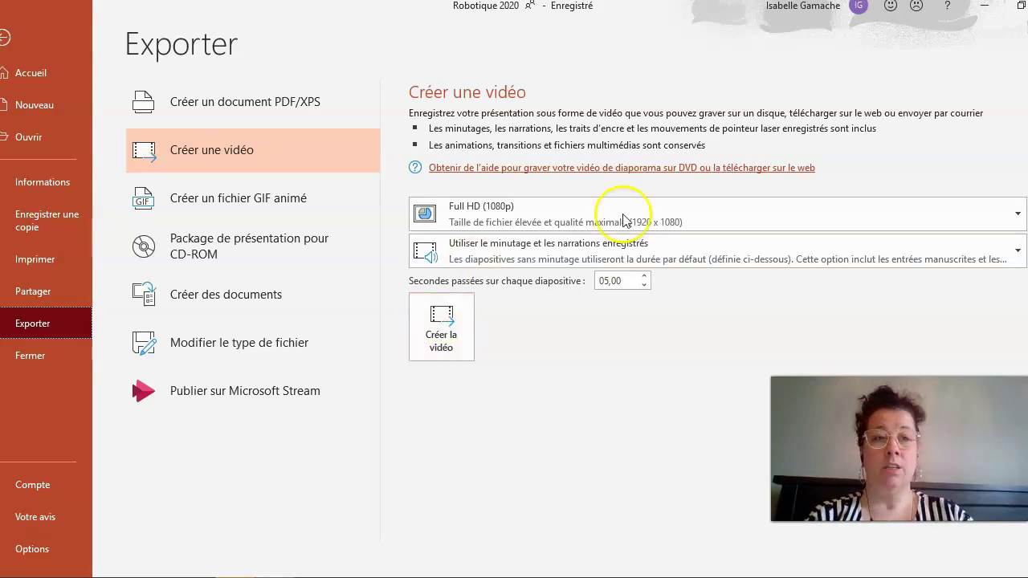
left_click(24, 47)
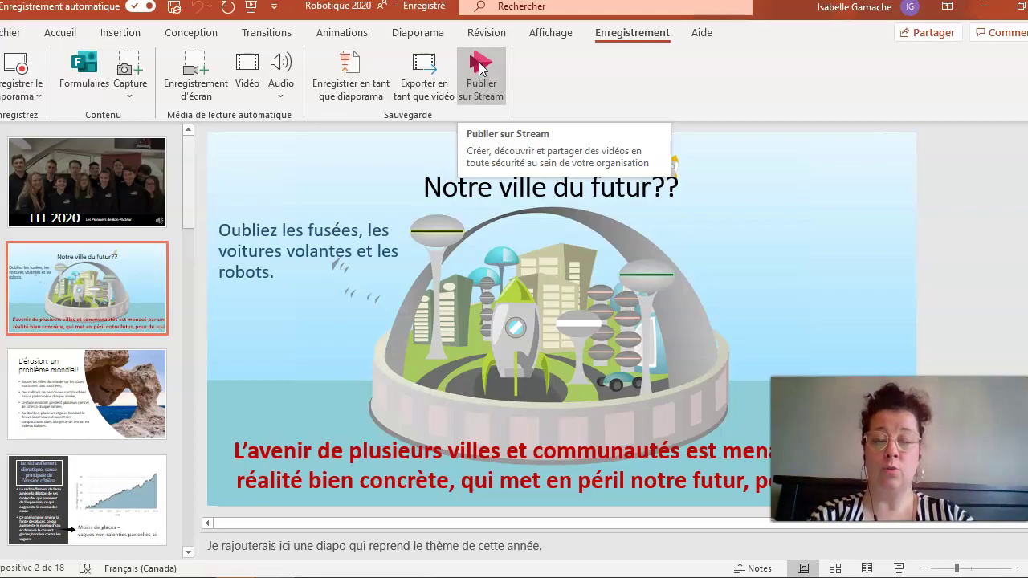
Open the Microsoft Stream publishing settings and allow all members of the organization to view the video
left_click(477, 64)
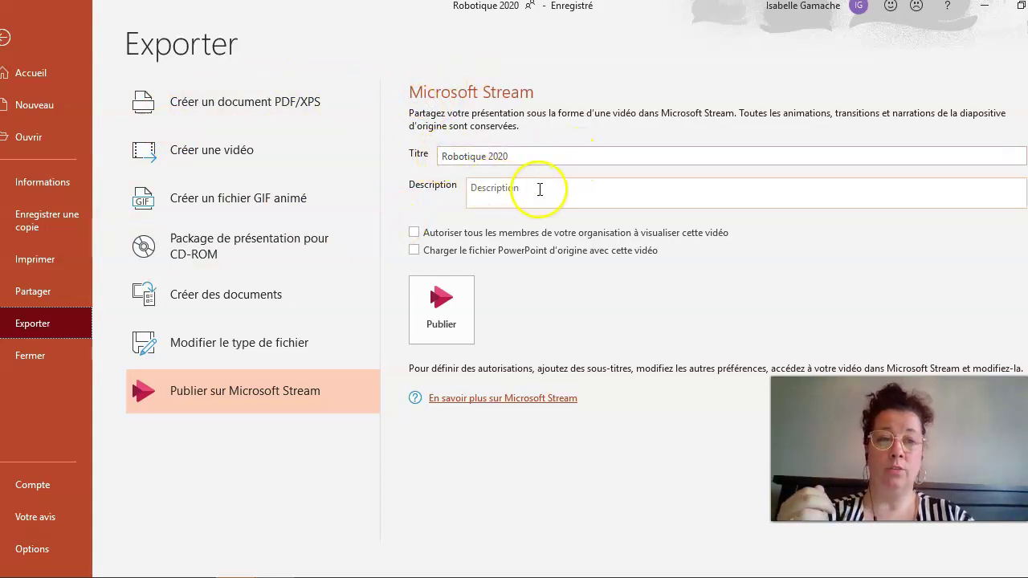
left_click(417, 237)
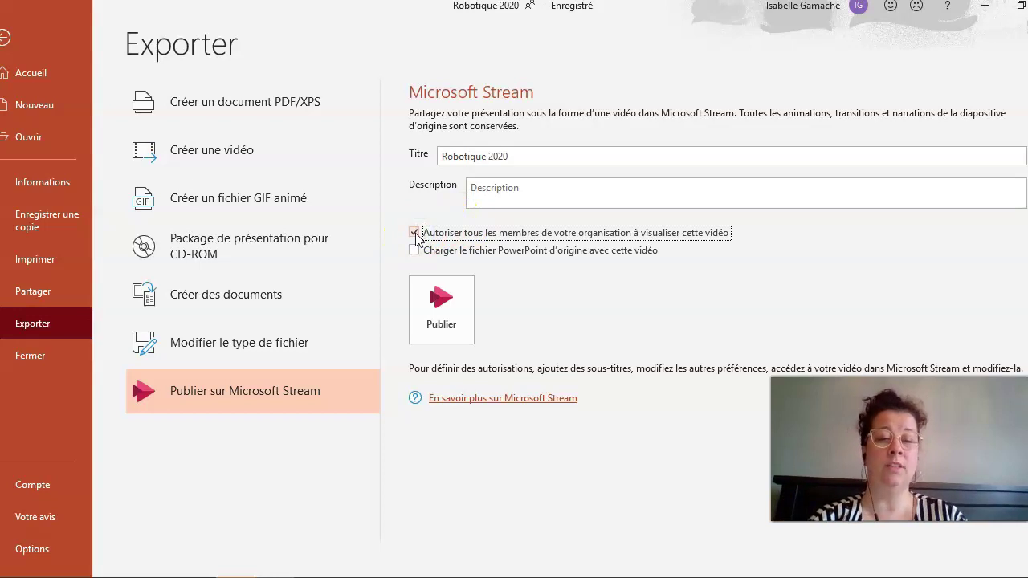